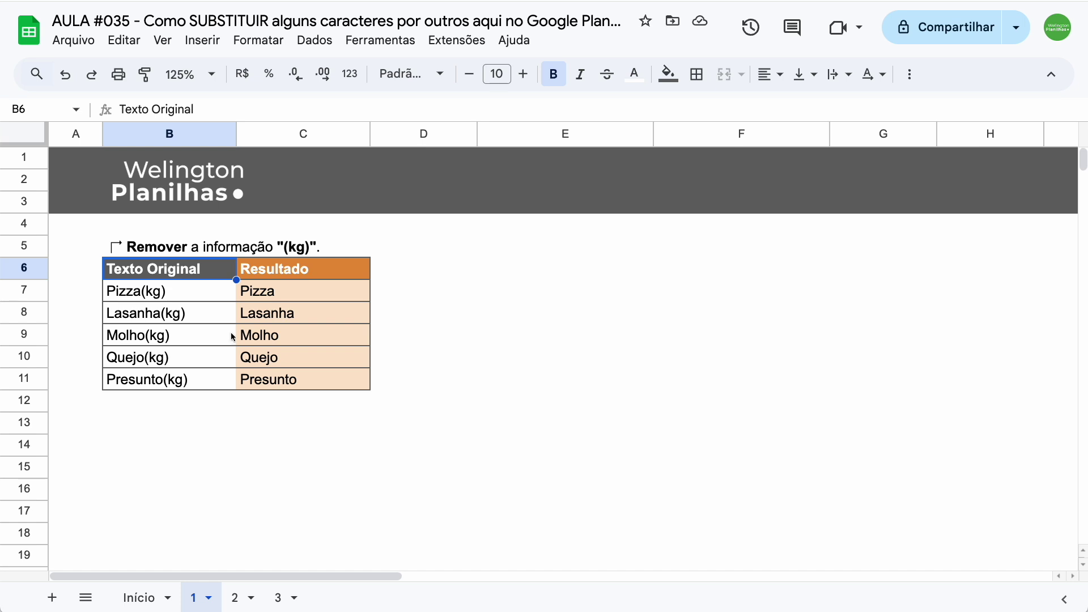
Step: Clear the existing results from the (kg) table's Resultado cells on sheet 1, then select C7
click(238, 600)
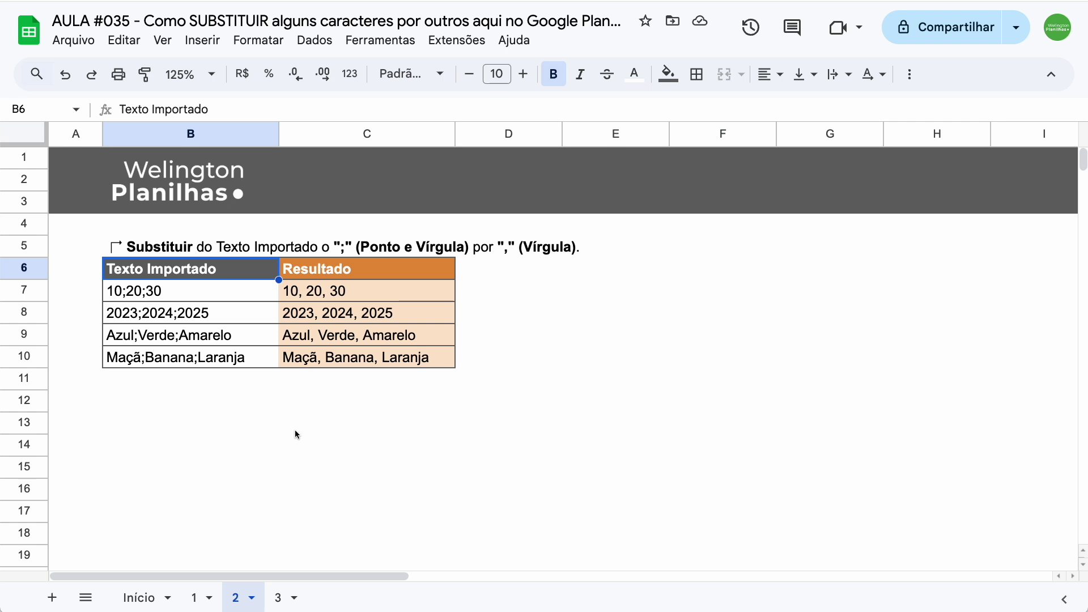
click(195, 598)
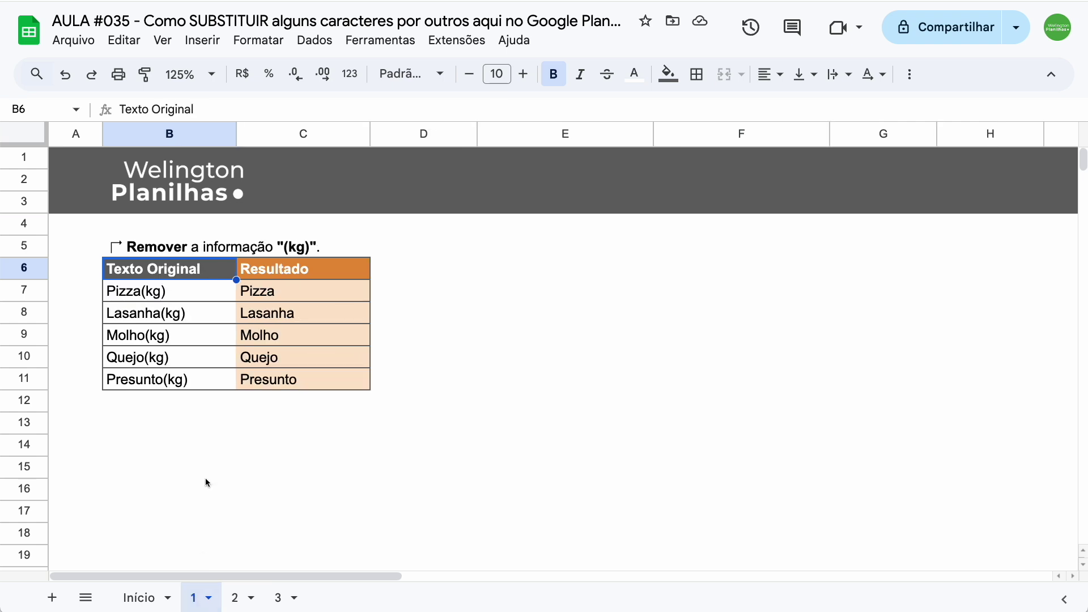
drag(424, 468, 267, 297)
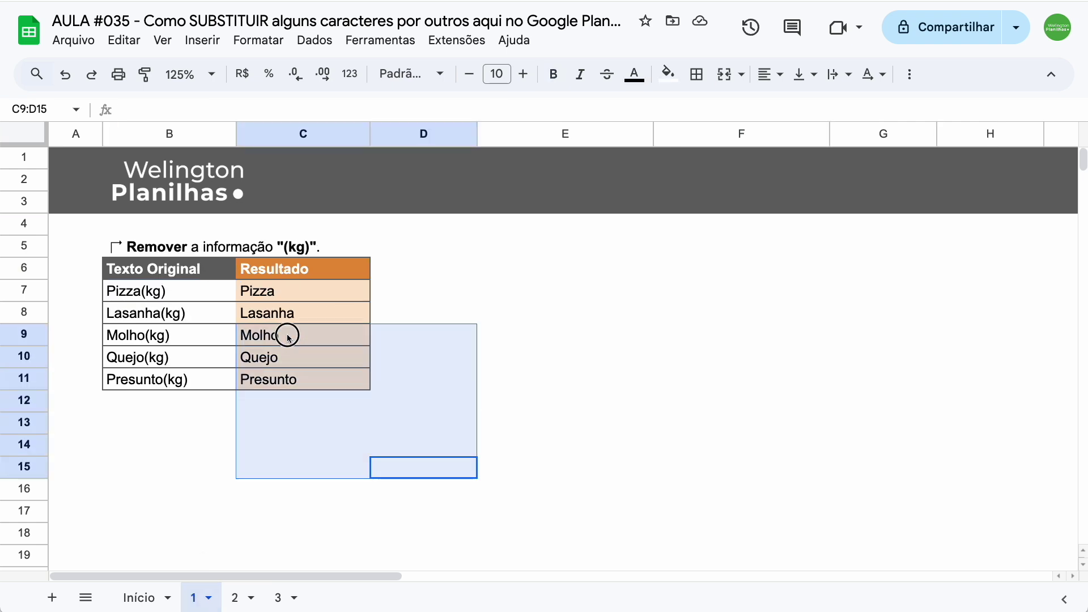
key(Delete)
click(269, 296)
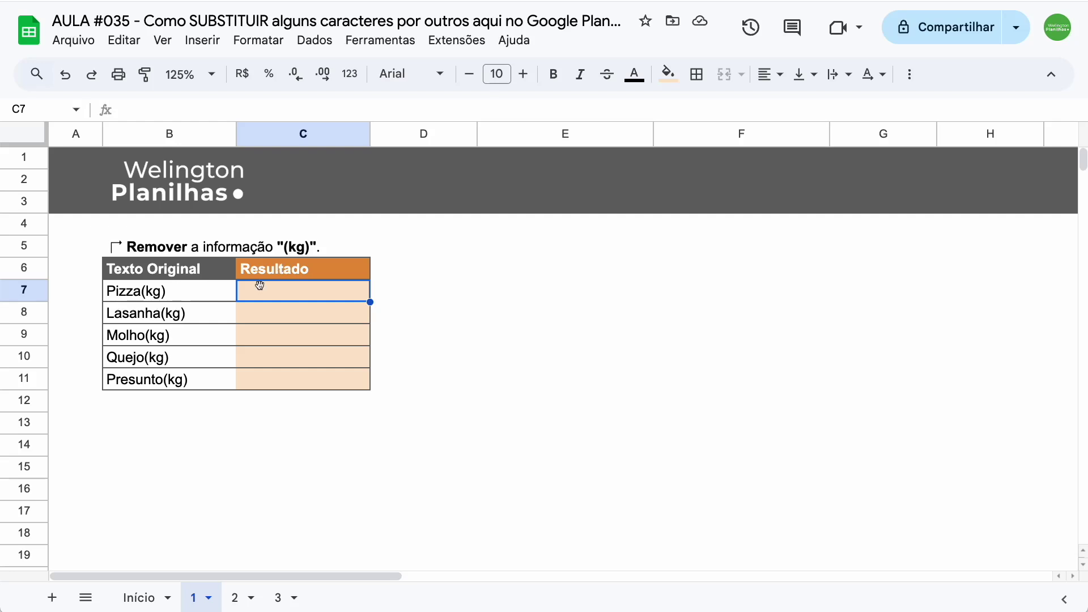
Step: Start the formula =SUBSTITUIR(B7; in cell C7 with B7 as the source text
text(=)
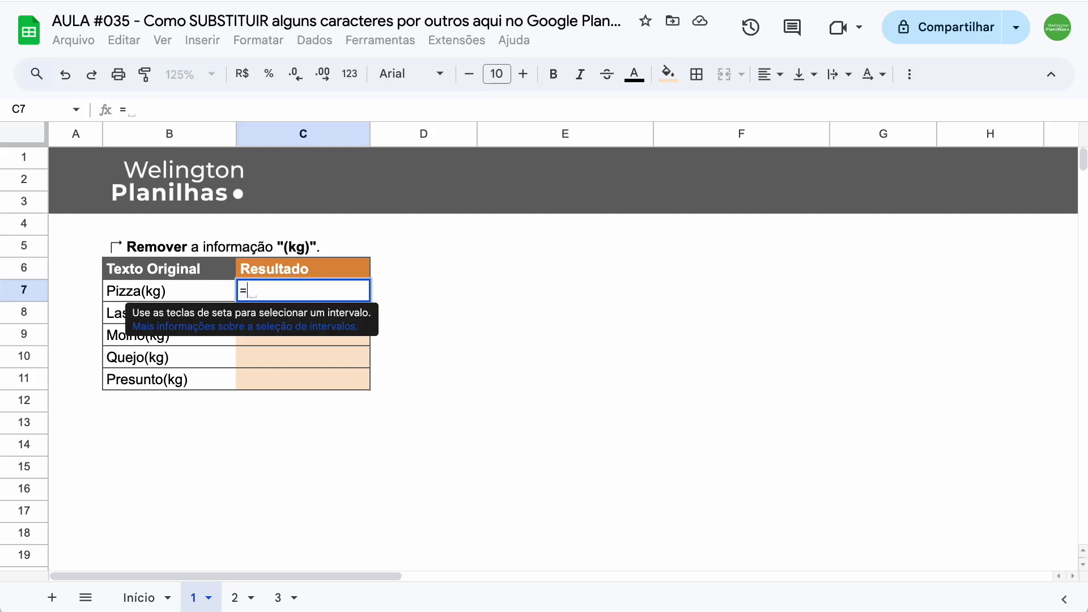
text(su)
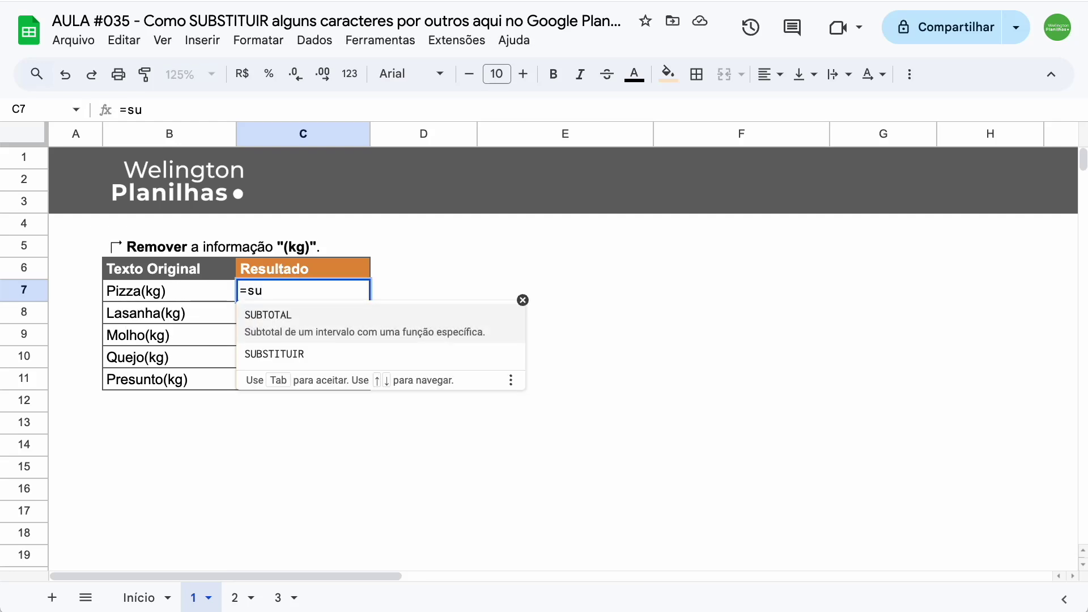
text(b)
click(281, 353)
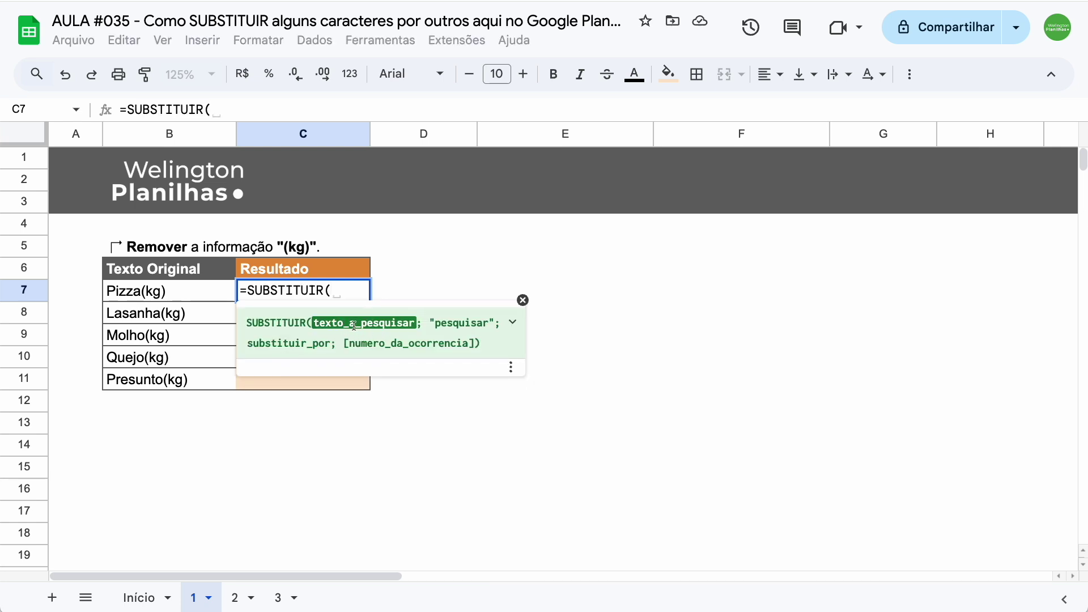
click(178, 294)
text(;)
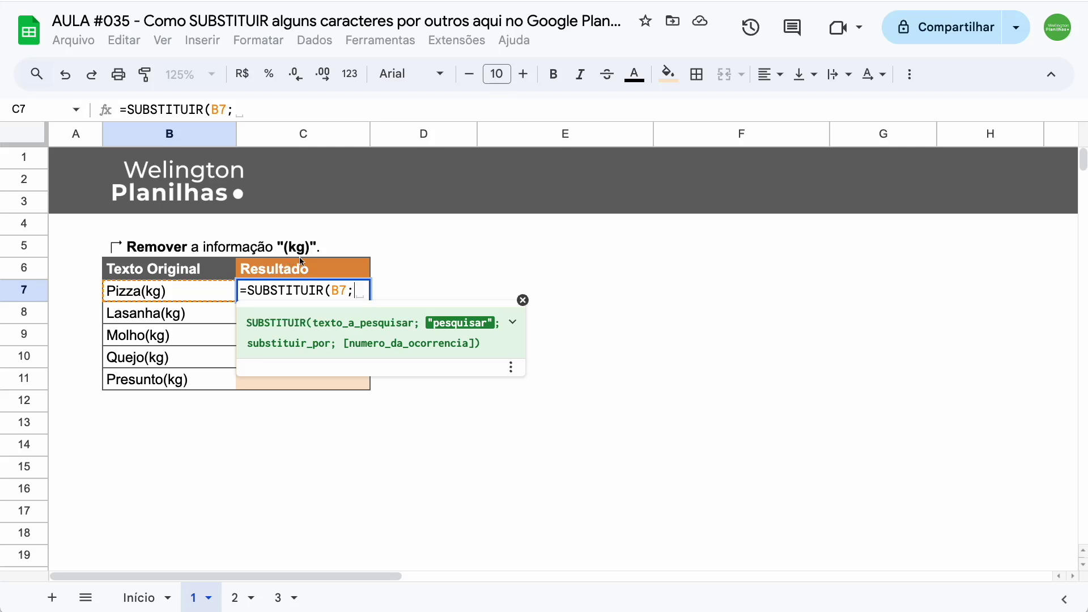
Step: Complete the C7 formula as =SUBSTITUIR(B7;"(kg)";"") so "(kg)" is removed
text("")
key(Left)
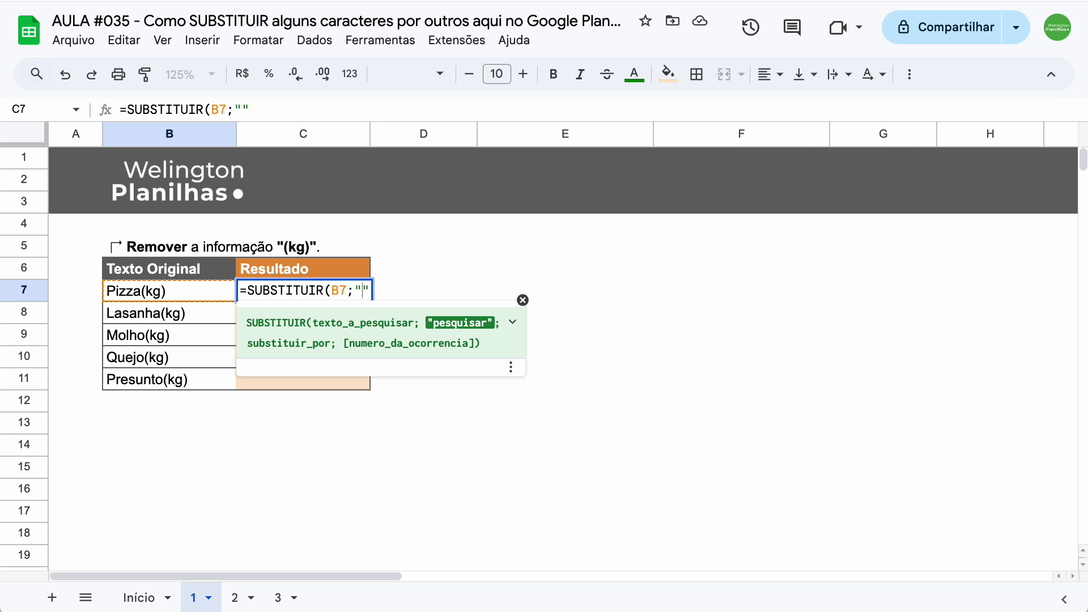
text(()
text(kg)
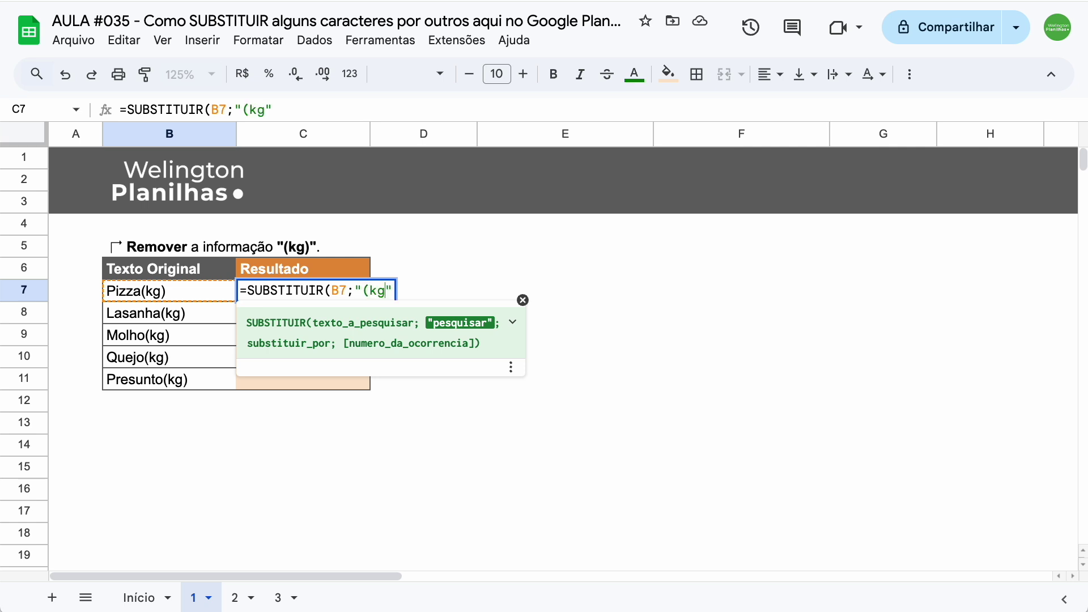
text()")
text(;)
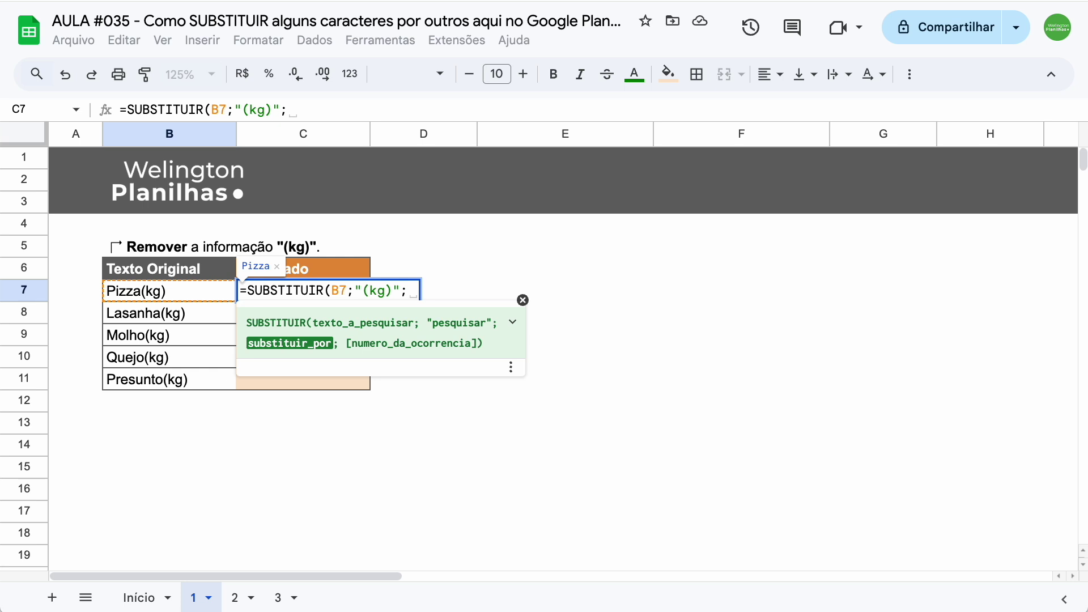
text("")
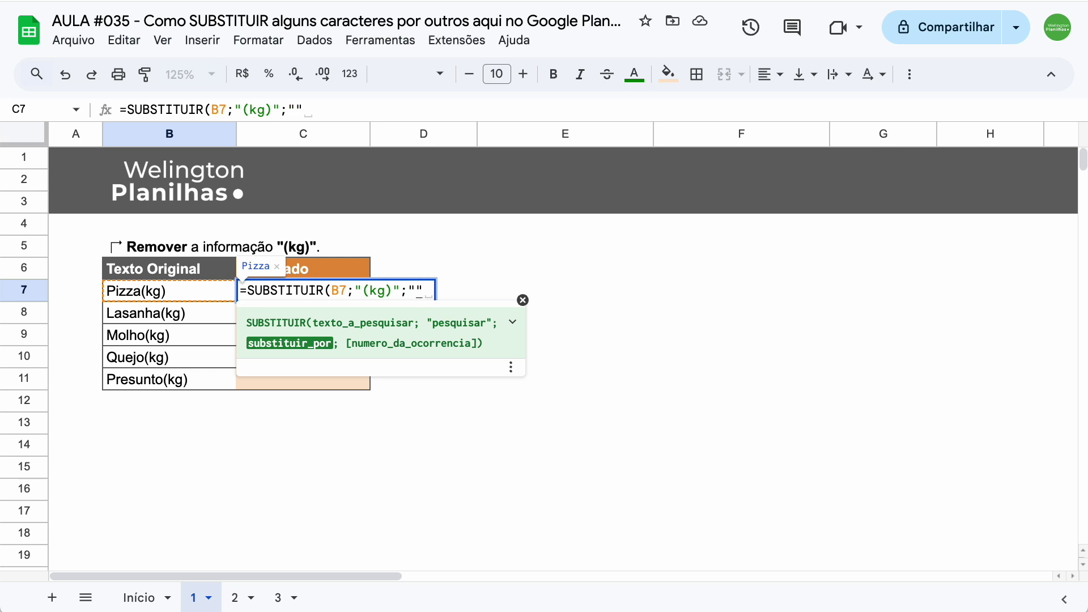
text())
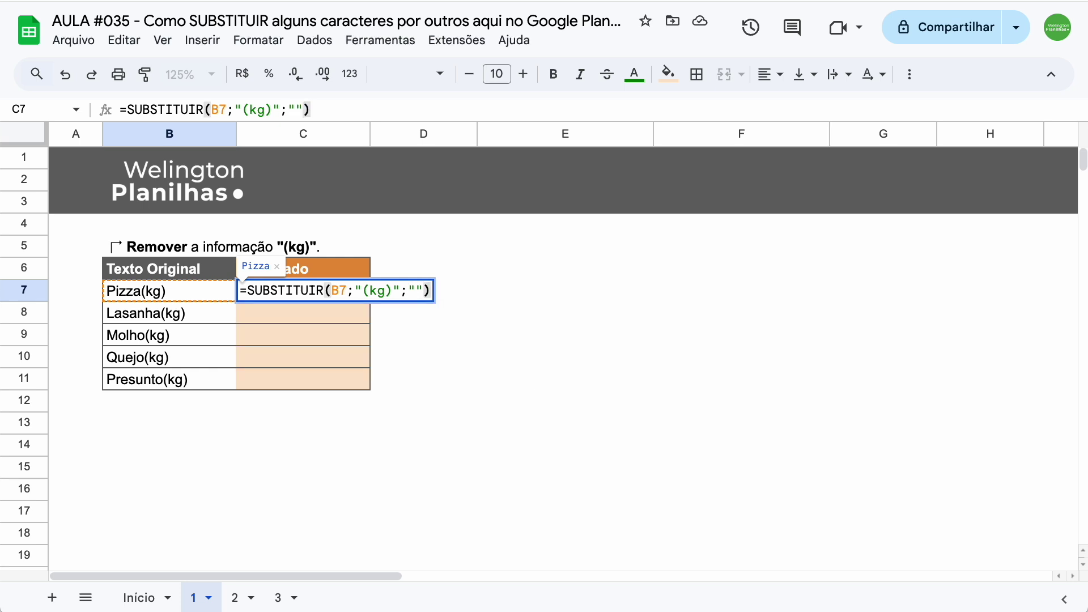
Step: Enter the C7 formula, accept the autofill for the remaining Resultado rows, then go to sheet 2
key(Return)
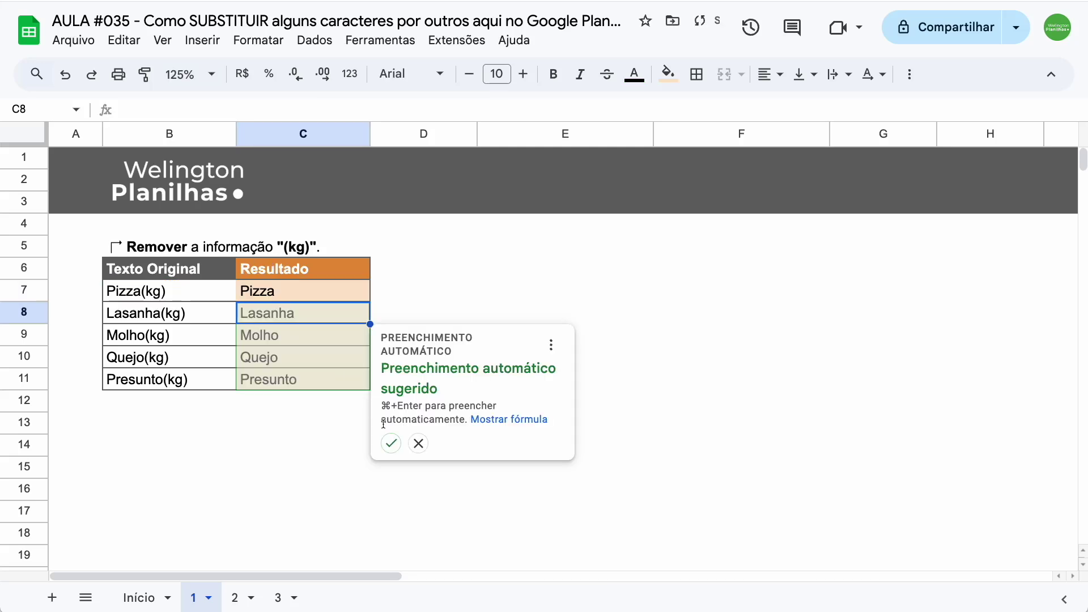
click(391, 443)
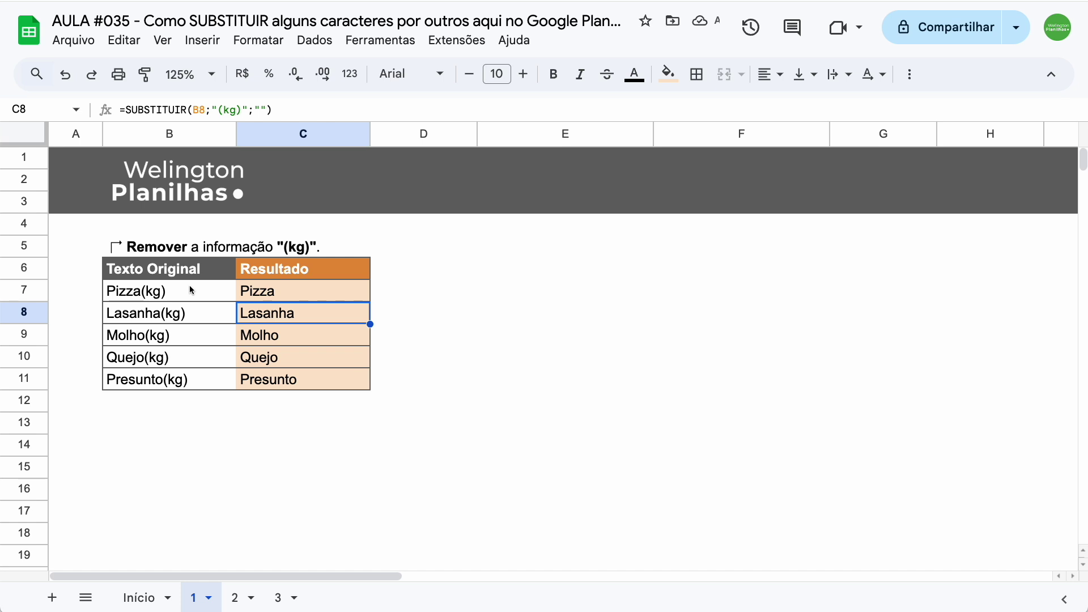
click(237, 597)
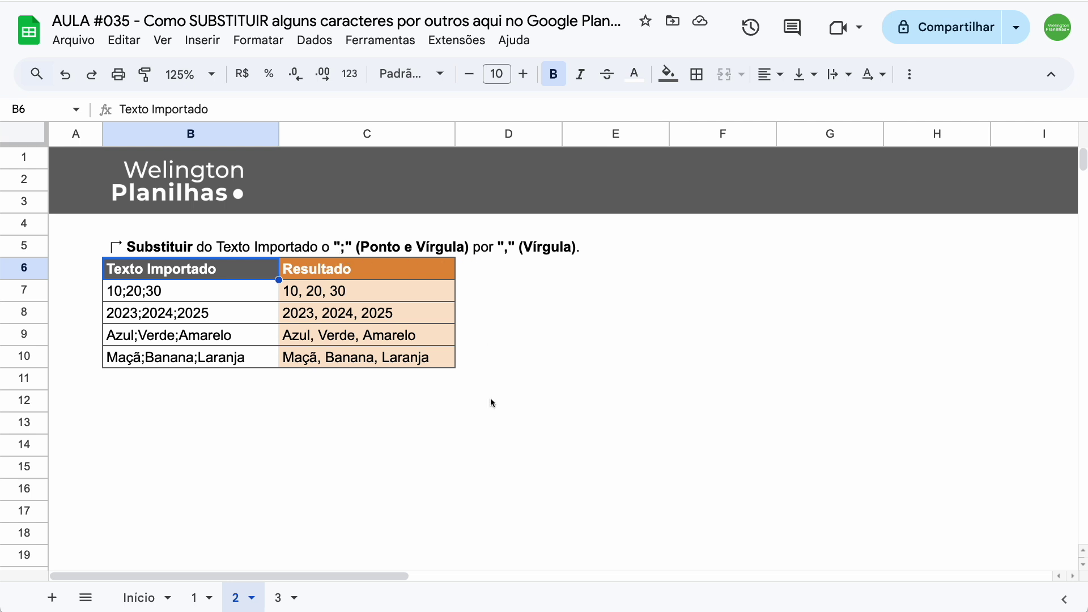
Step: Clear sheet 2's Resultado cells and start a SUBSTITUIR formula on B7 in C7
drag(491, 403, 353, 294)
key(Delete)
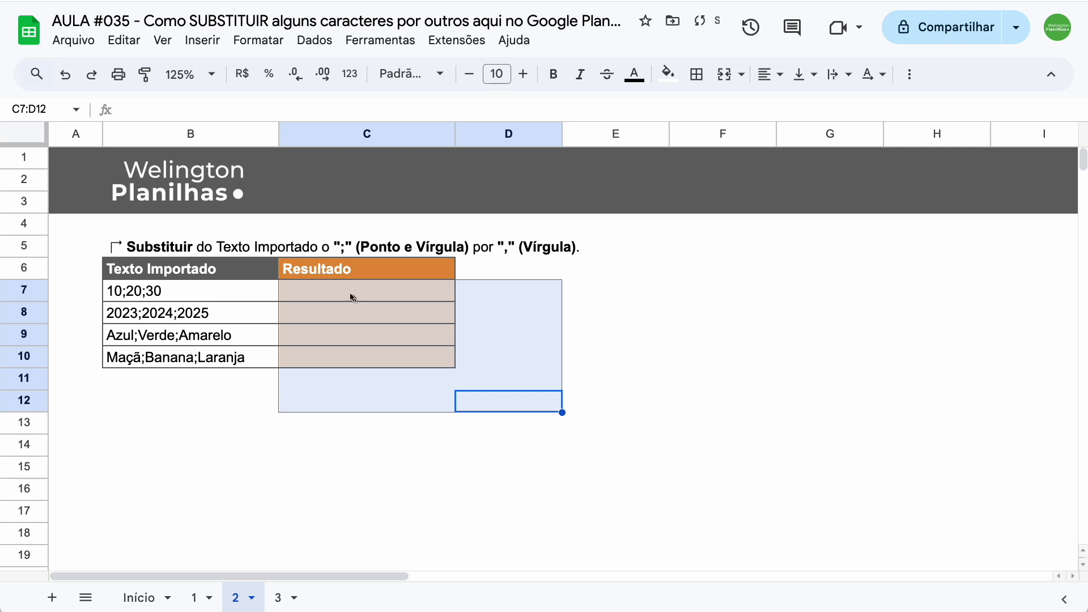
click(352, 294)
text(=)
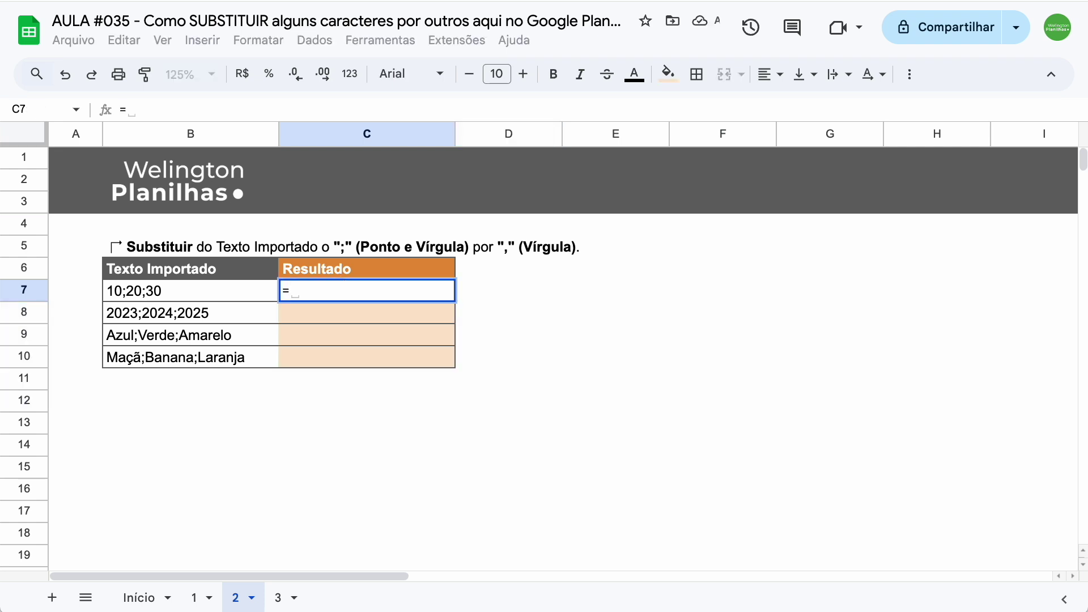
text(sub)
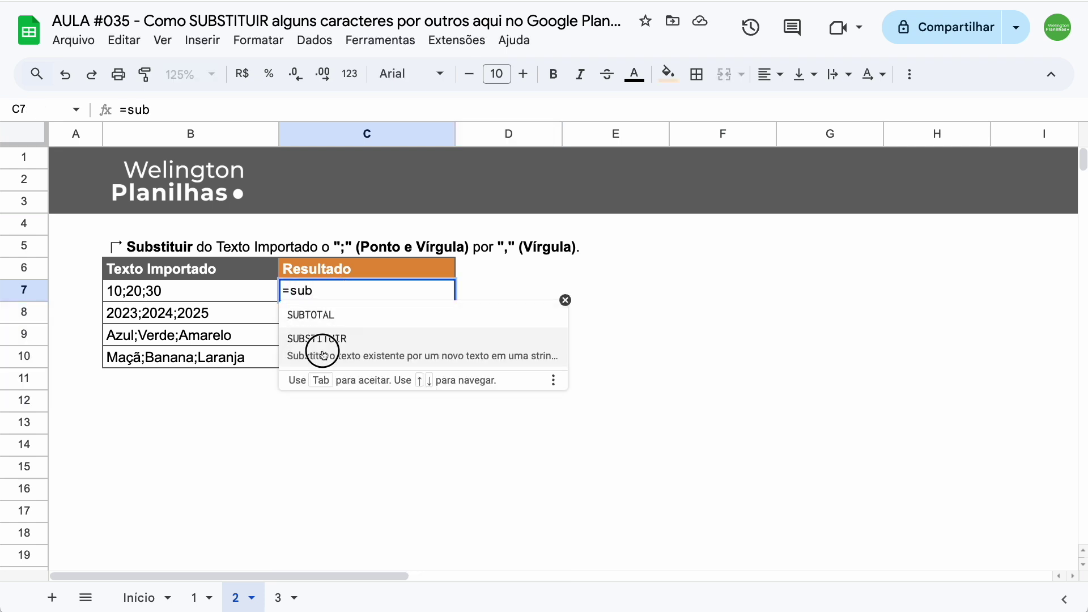
click(323, 354)
click(169, 290)
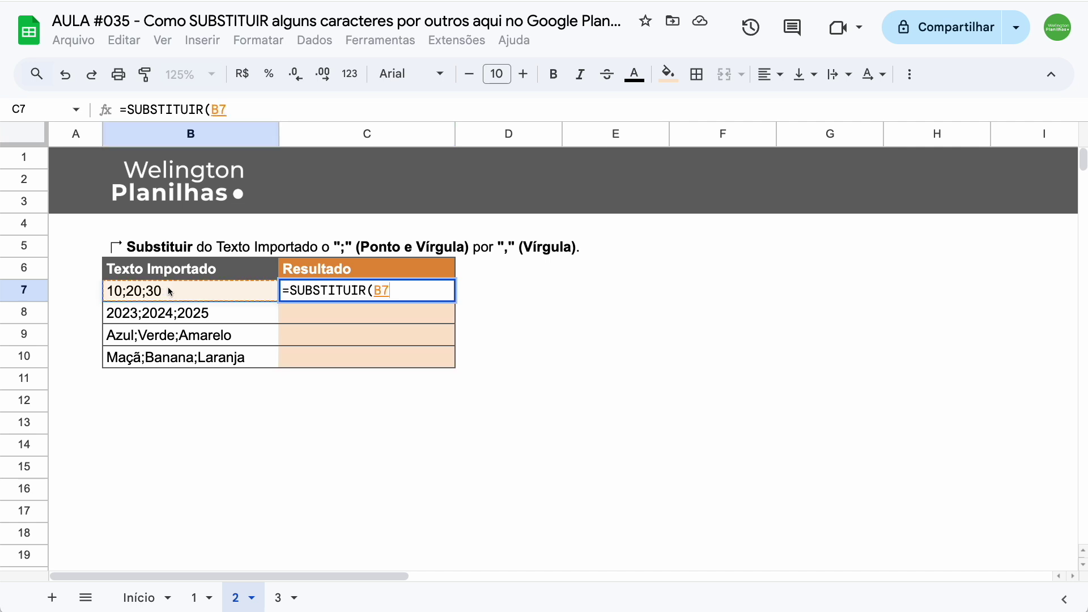
Step: Finish and enter the C7 formula replacing ";" with ", " in B7
text(;)
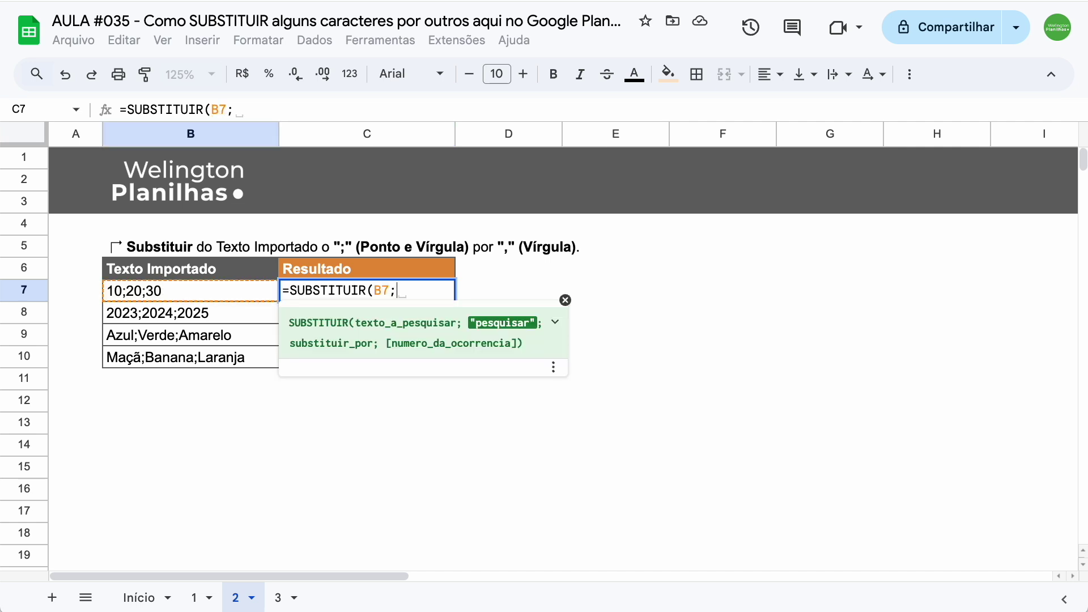
text("")
key(Left)
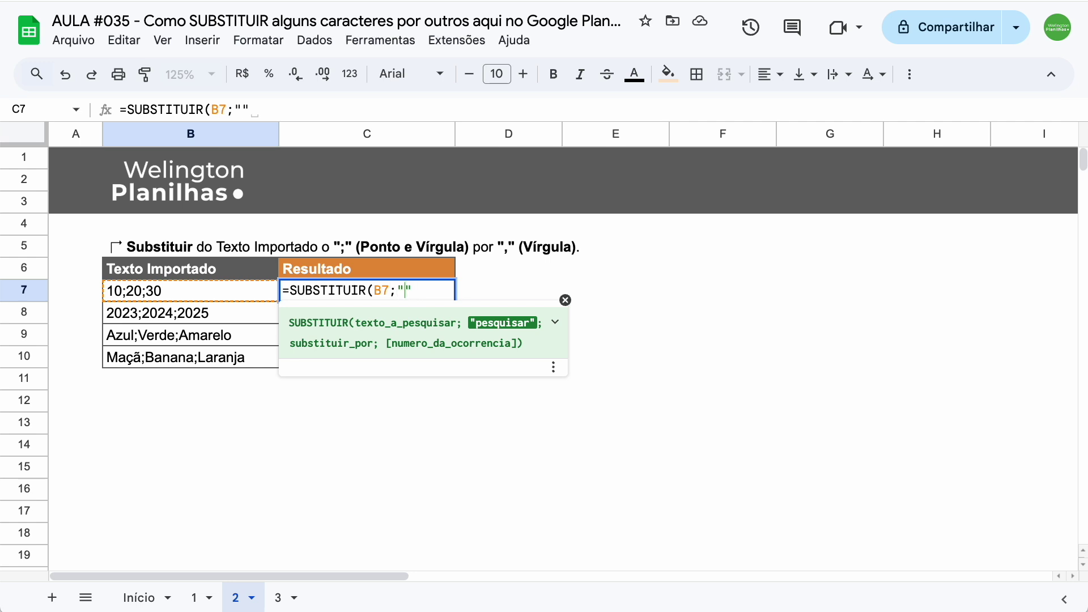
text(;)
key(Right)
text(;)
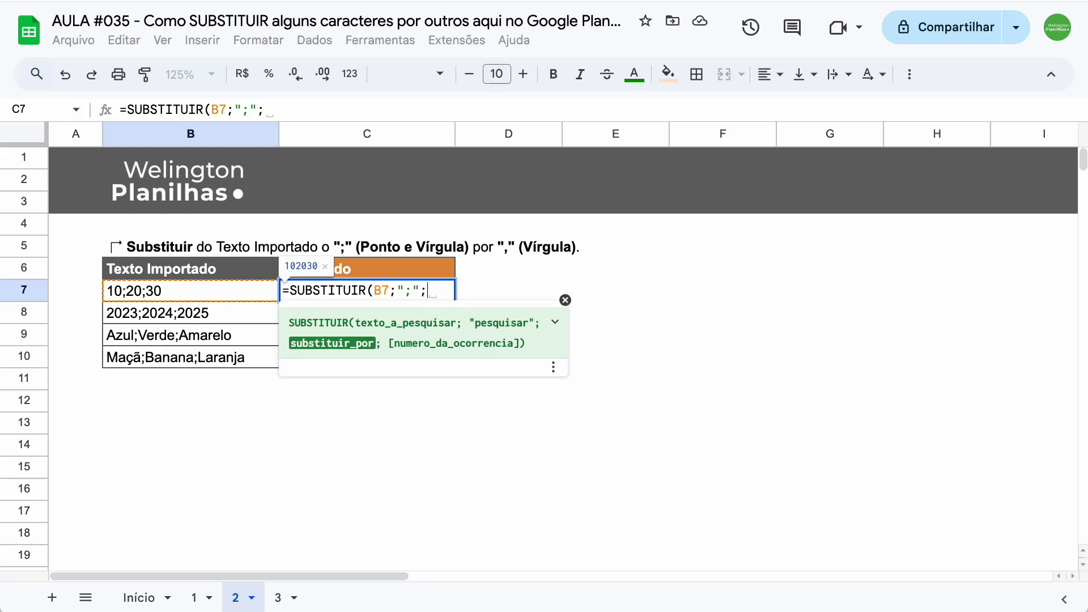
text(")
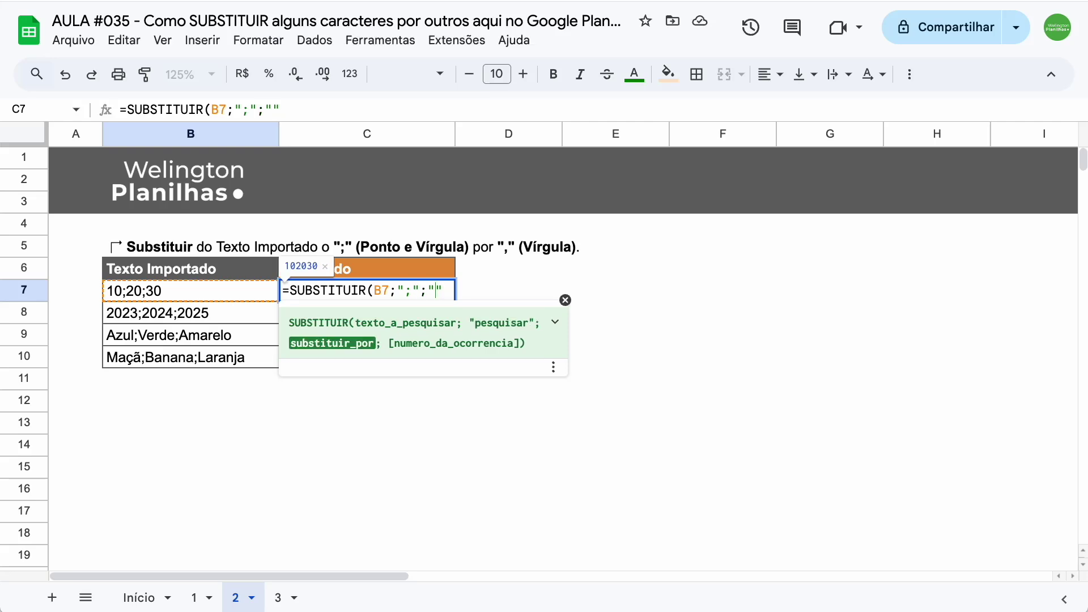
text(,)
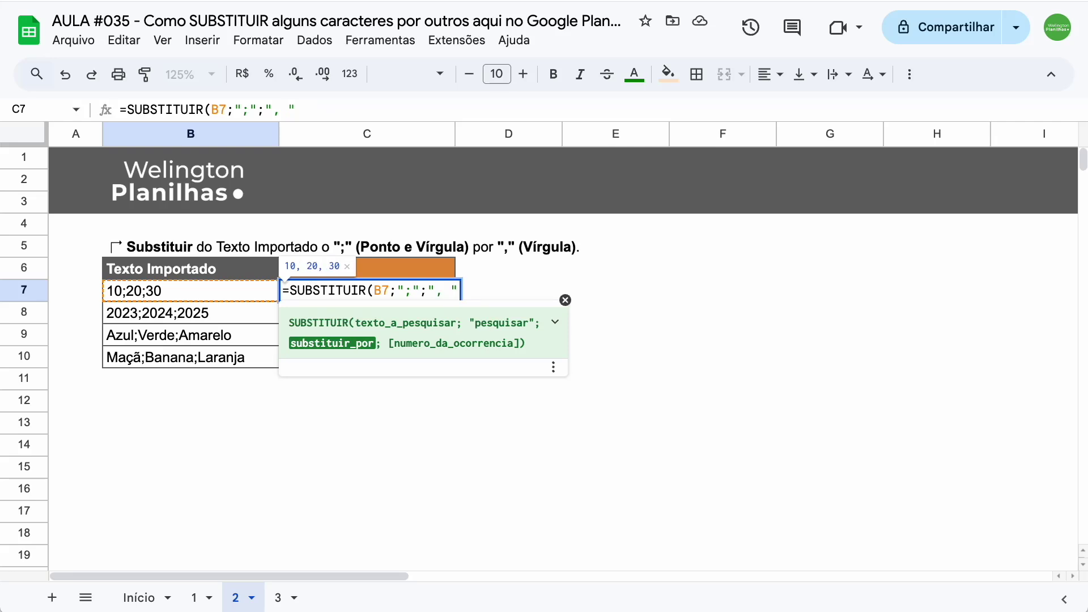
text())
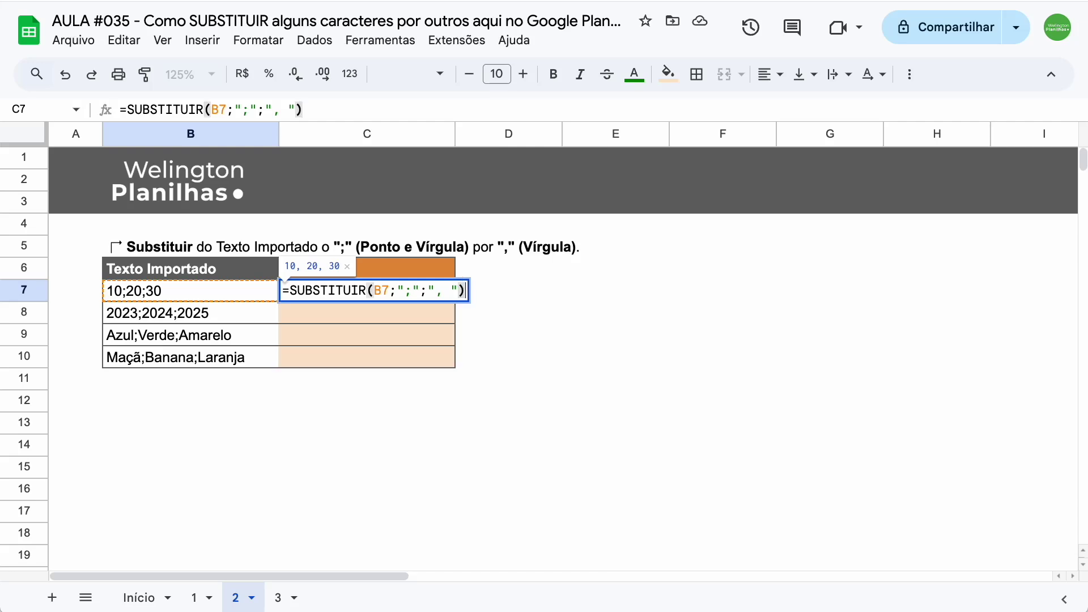
key(Return)
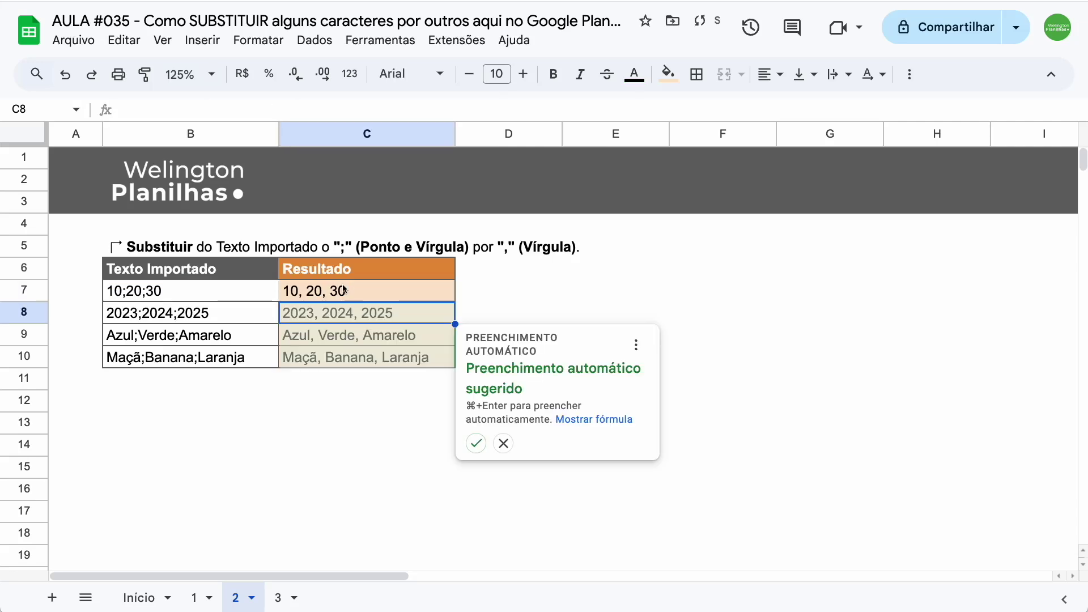
Step: Accept the autofill for C8 to C10, then move to sheet 3
click(474, 442)
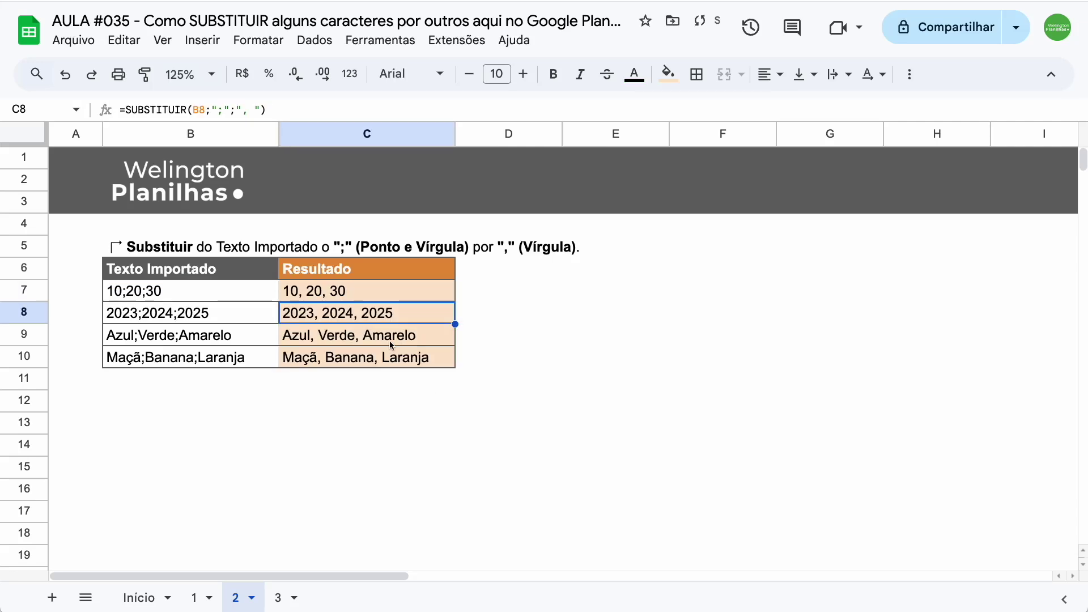
click(341, 380)
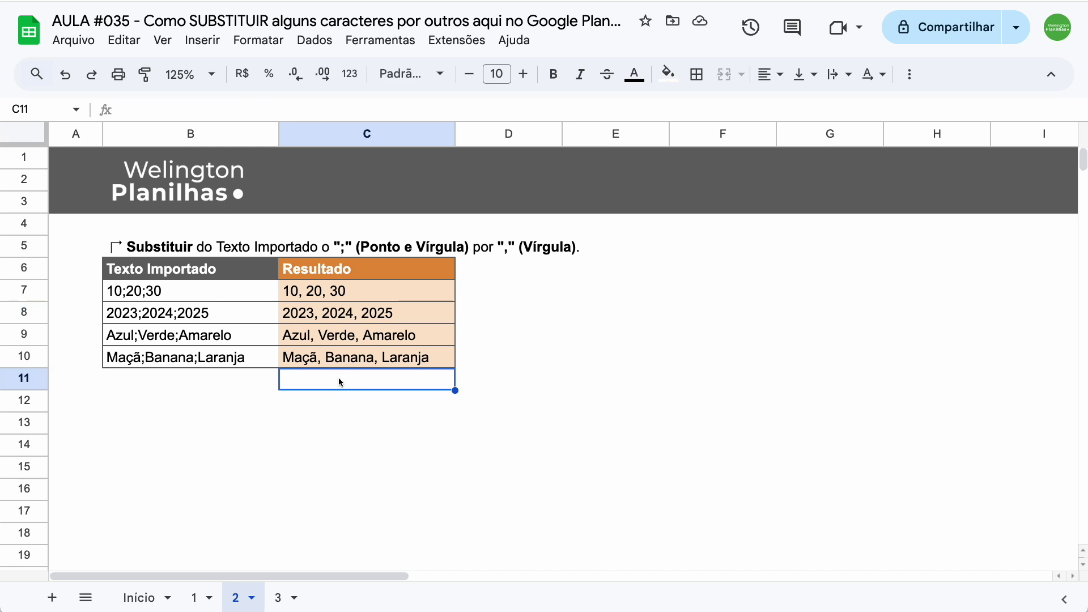
click(279, 596)
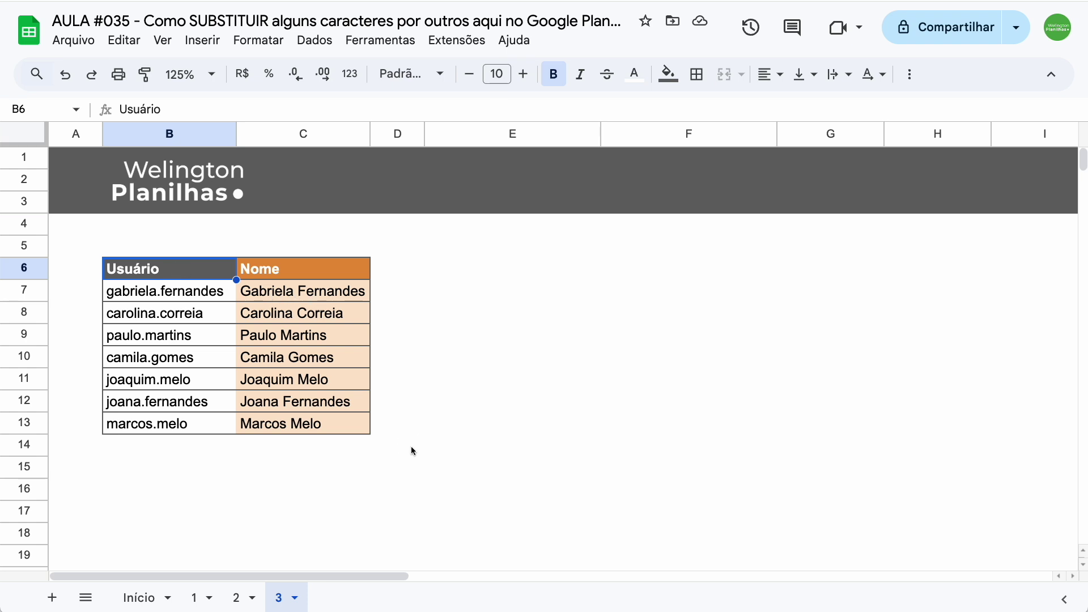
Step: Clear the existing names from the Nome column on sheet 3 and return to C7
drag(412, 451, 268, 294)
key(Delete)
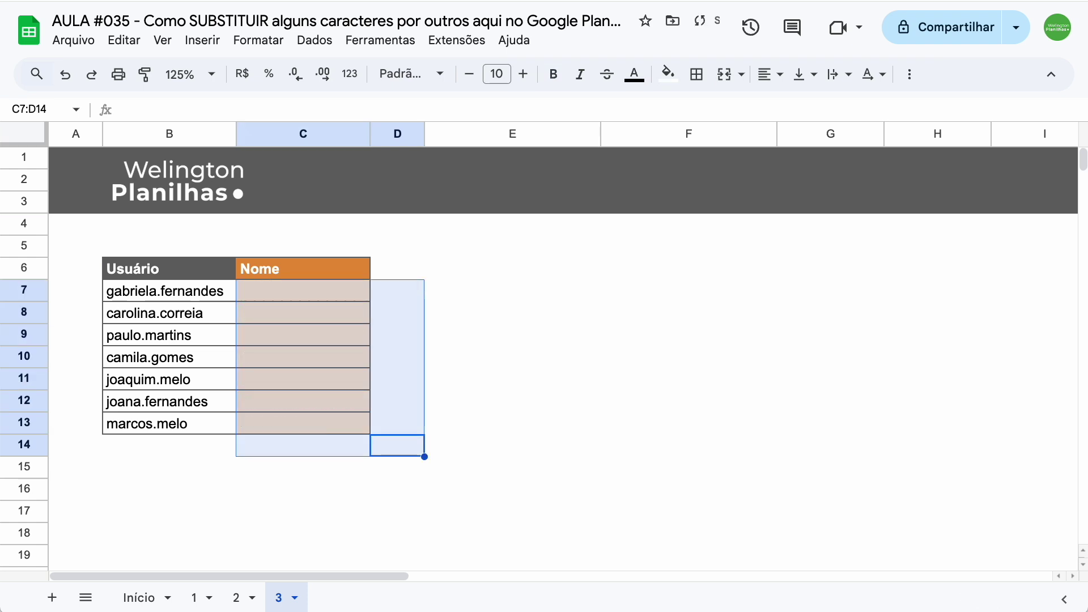
key(Left)
key(Up)
key(Up)
key(Up)
key(Up)
key(Up)
key(Up)
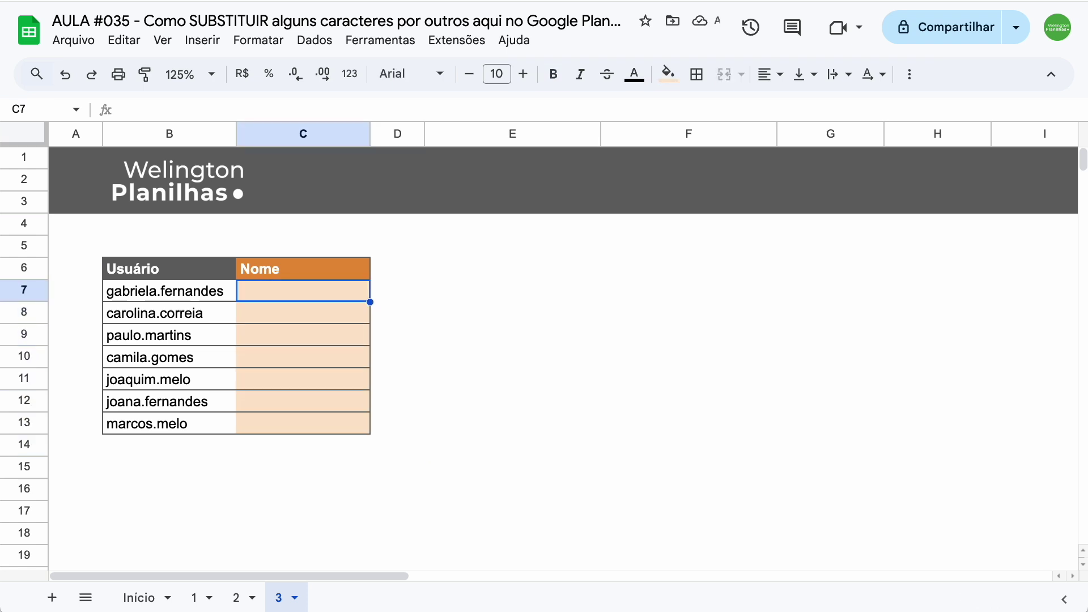
Step: Enter =SUBSTITUIR(B7;".";" ") in C7, declining the autofill for the other rows
text(=)
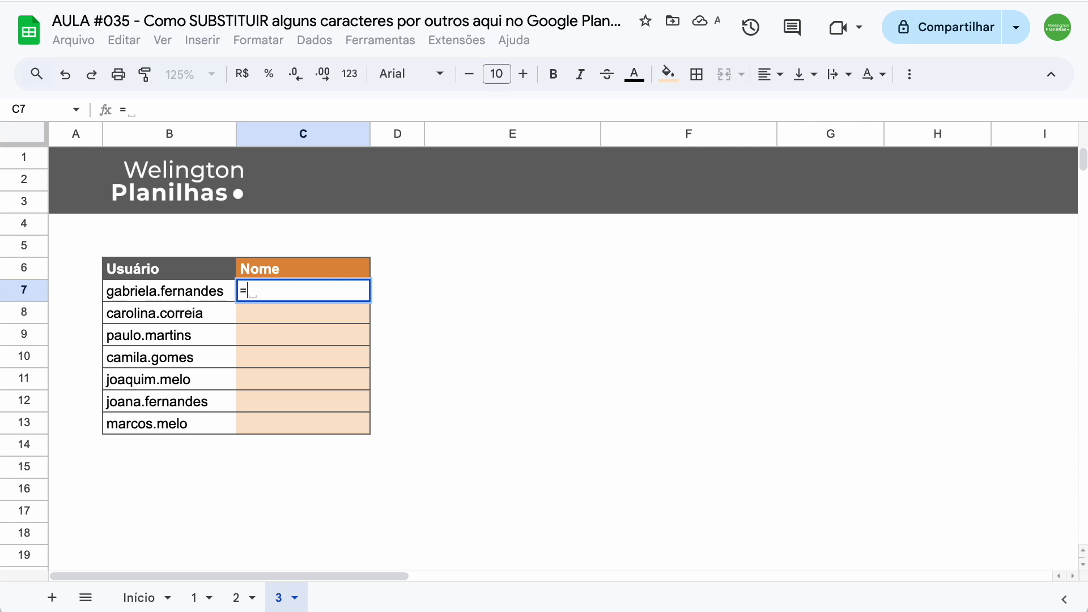
text(sub)
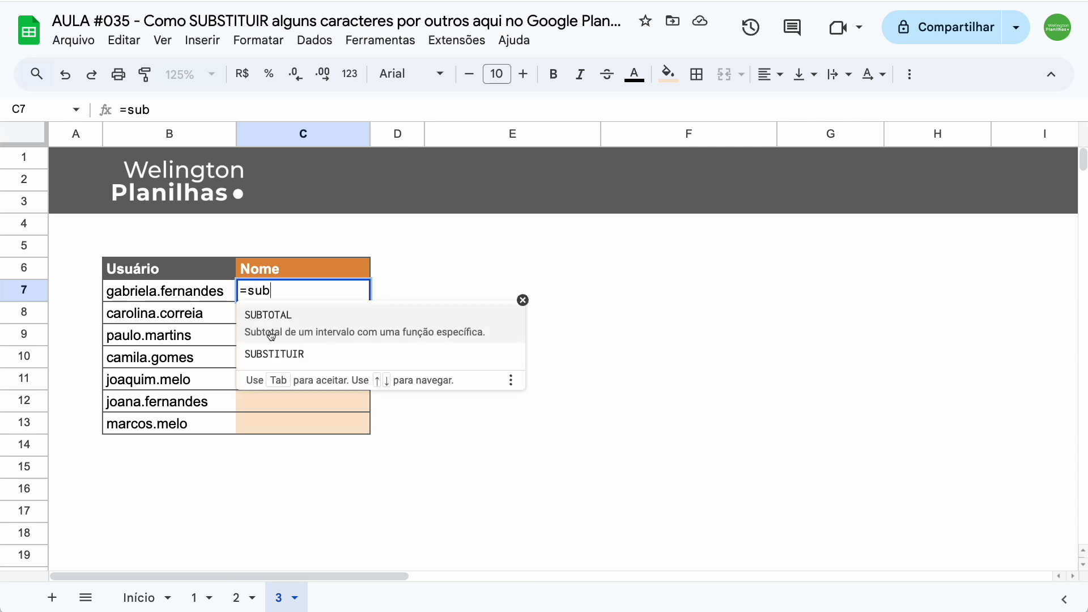
key(Down)
key(Tab)
click(183, 293)
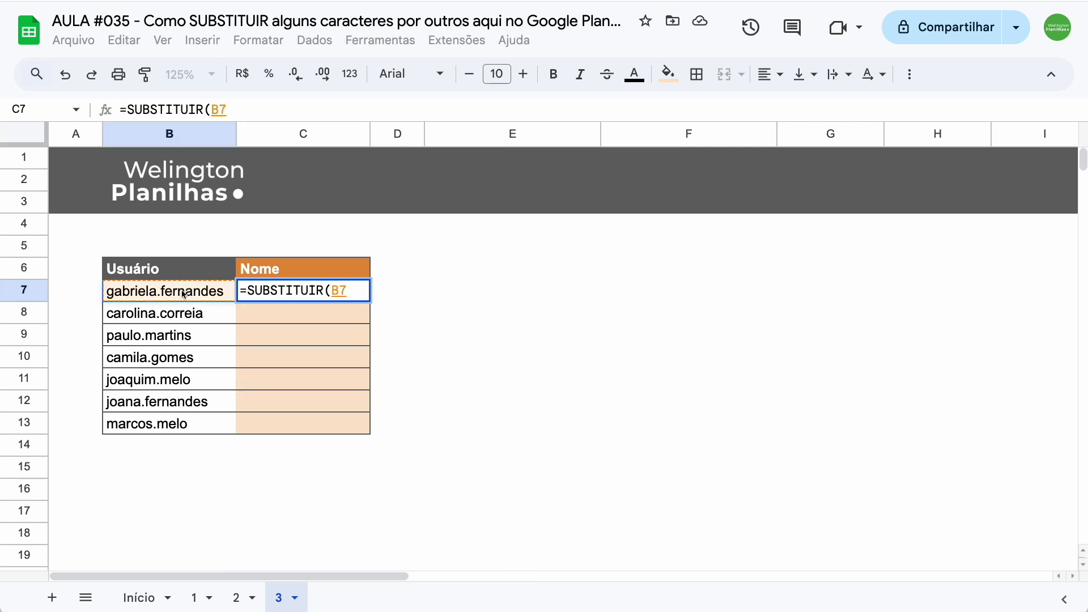
text(;"")
key(Left)
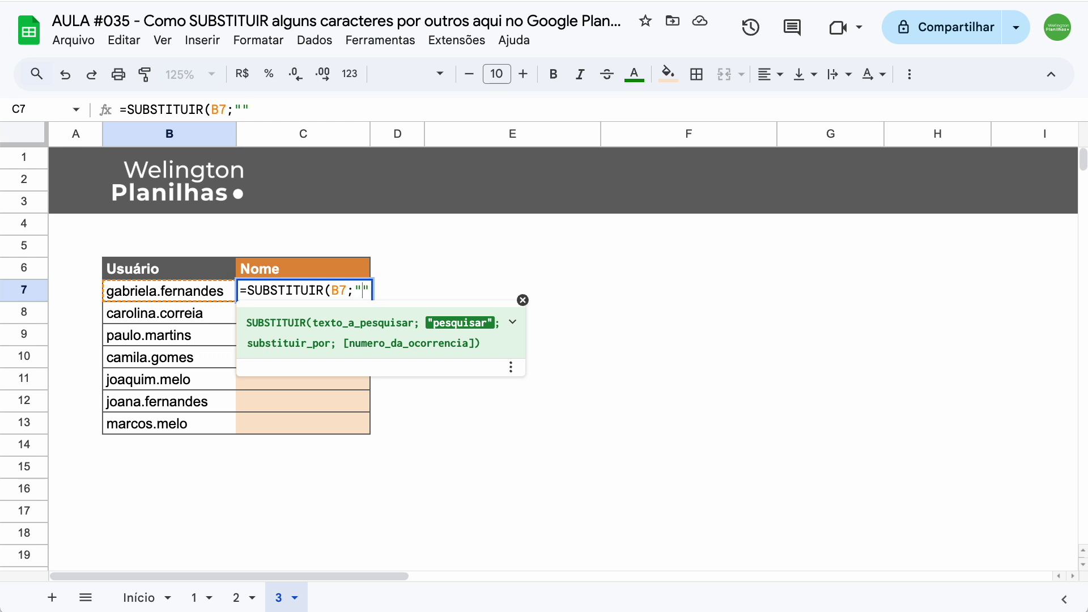
text(.";)
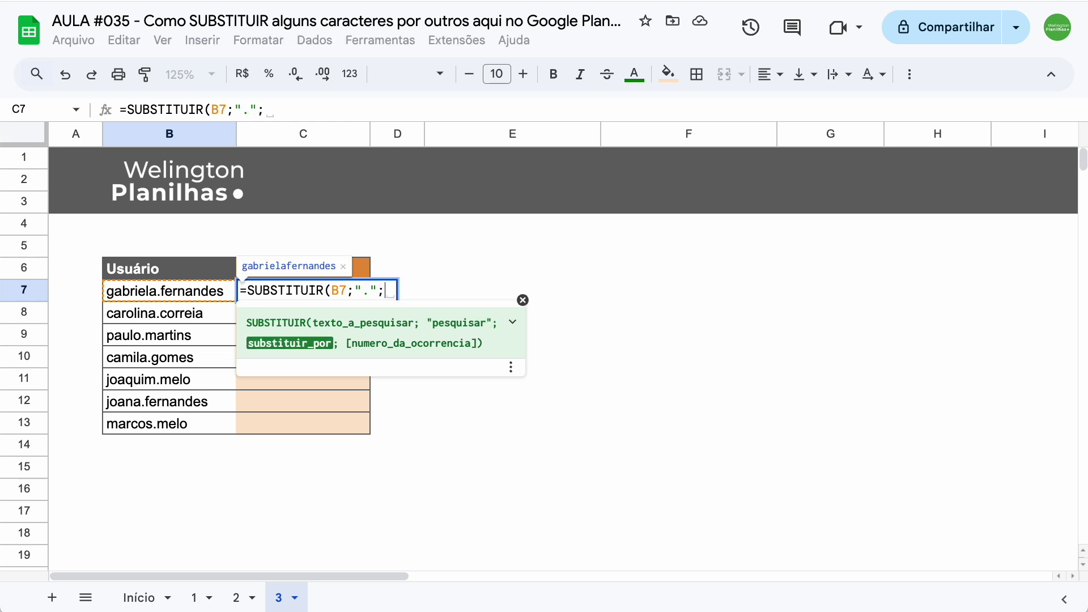
text("")
key(Left)
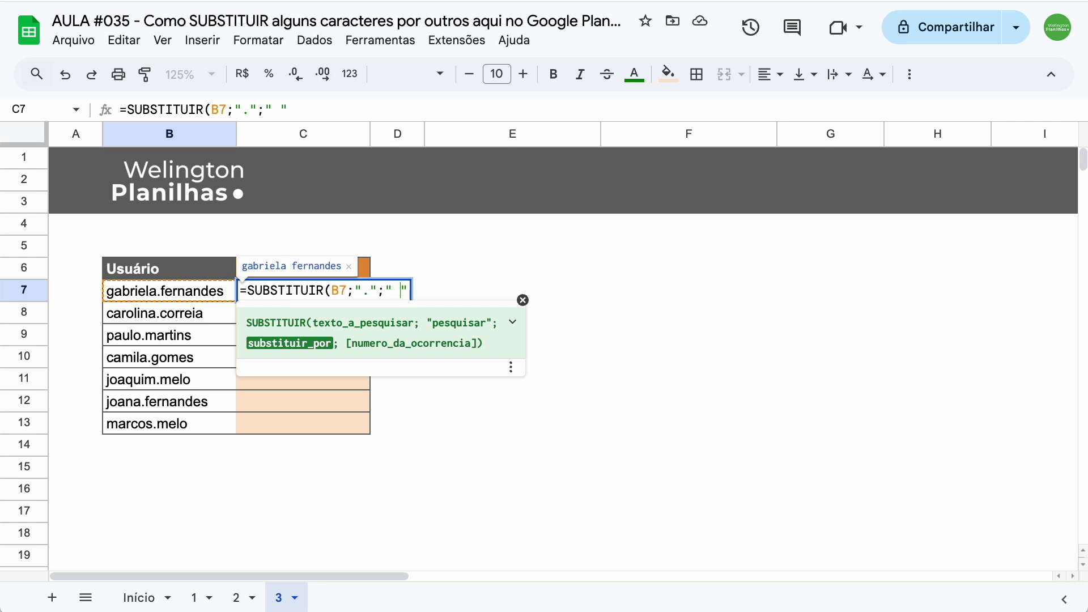
text())
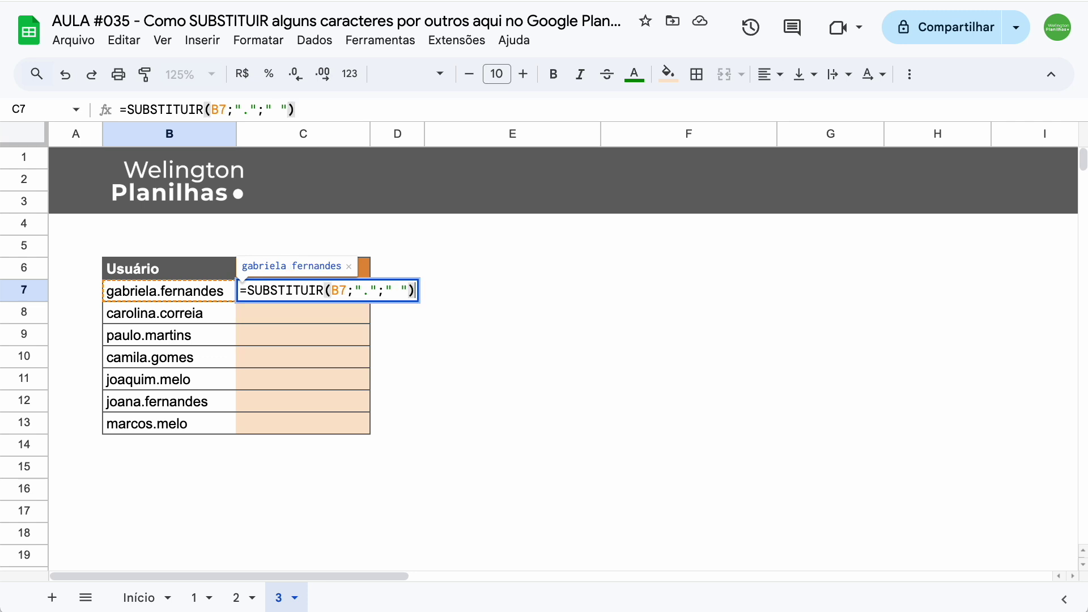
key(Return)
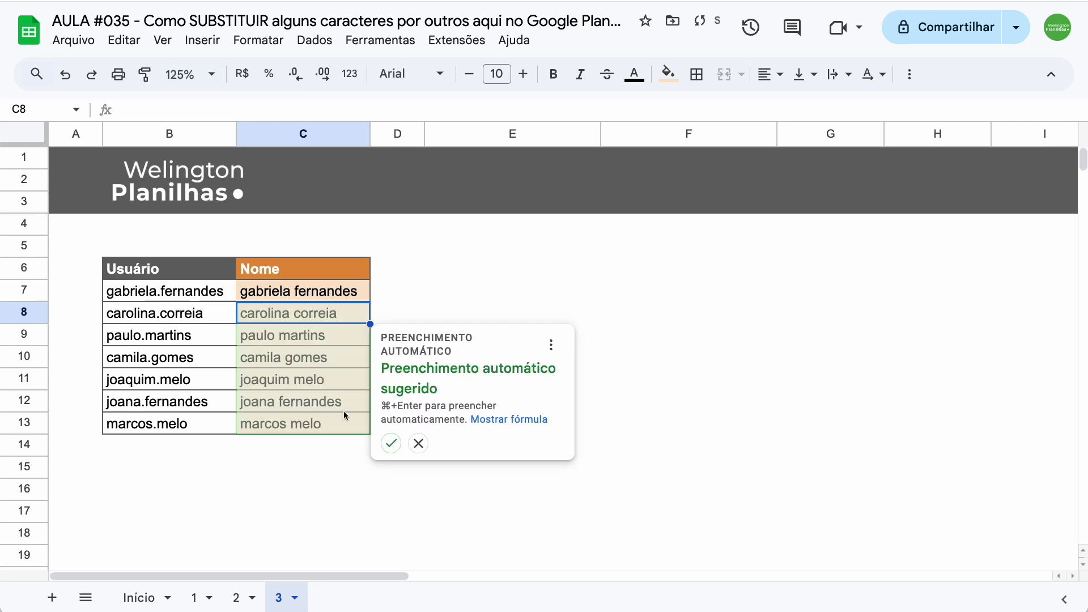
click(417, 443)
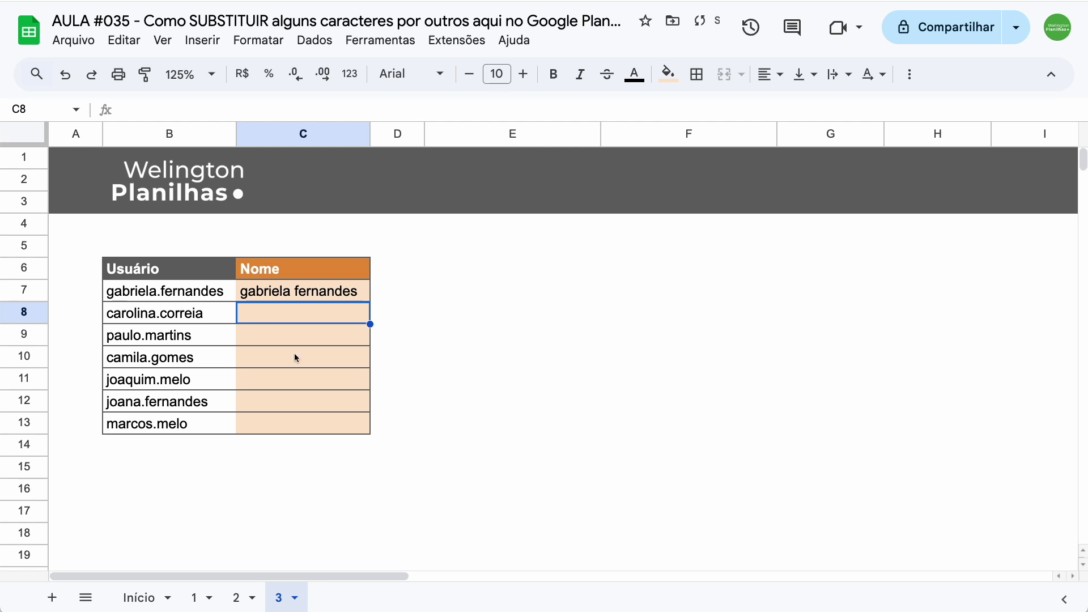
click(284, 299)
Step: Wrap C7's formula in PRI.MAIÚSCULA and fill it down through C13
double_click(285, 299)
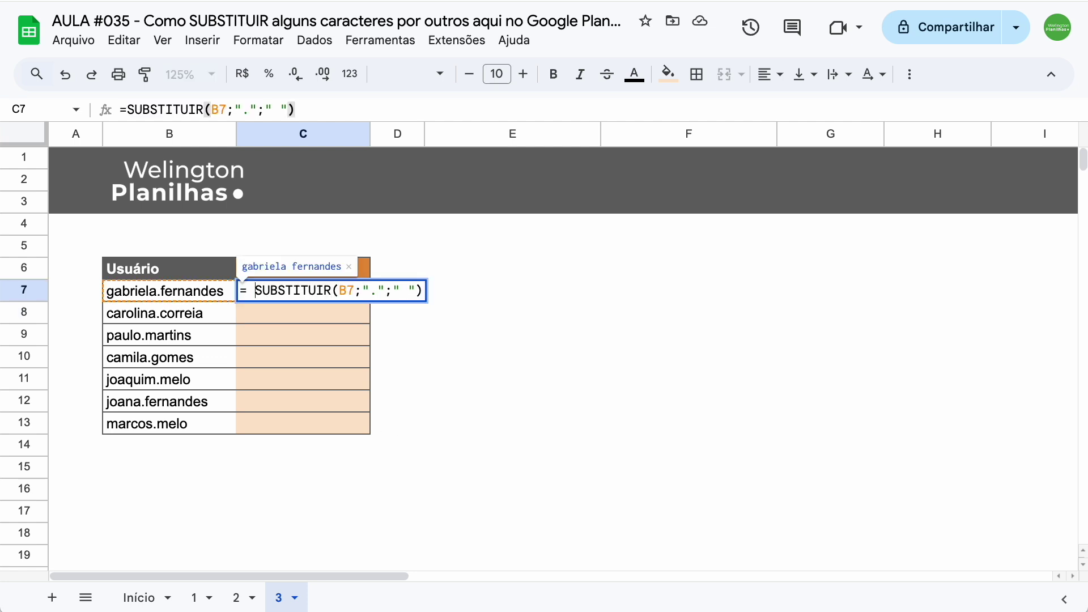
key(Left)
text(pri)
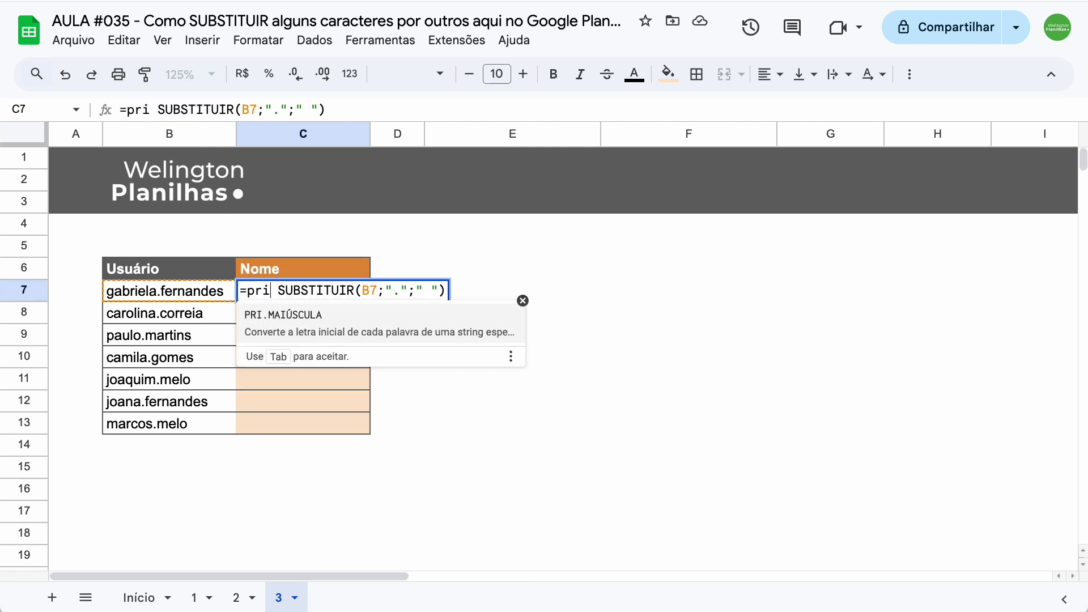
click(293, 328)
key(Delete)
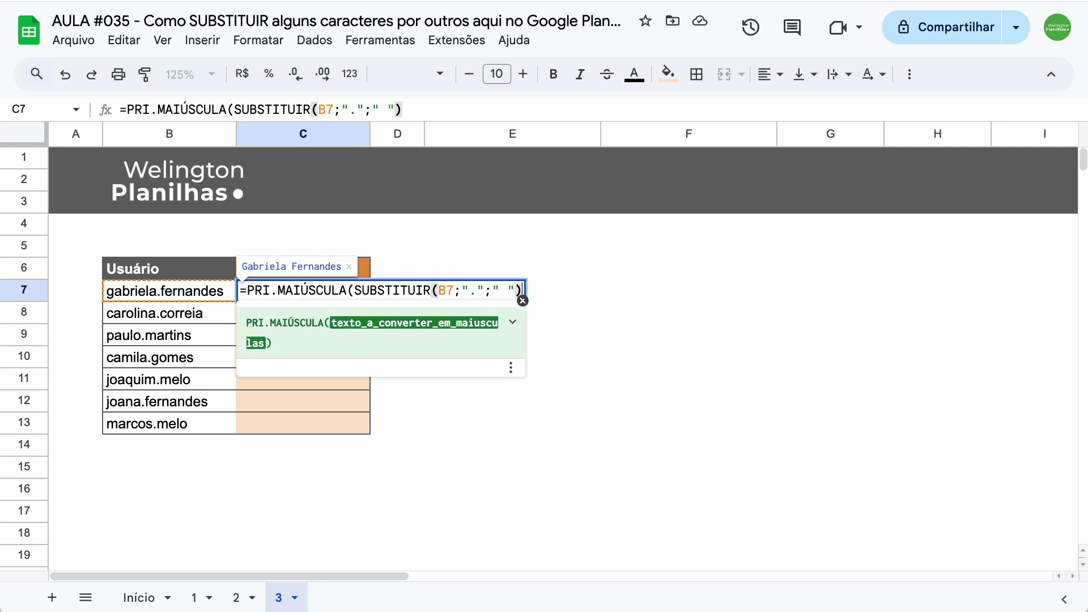
text())
key(Return)
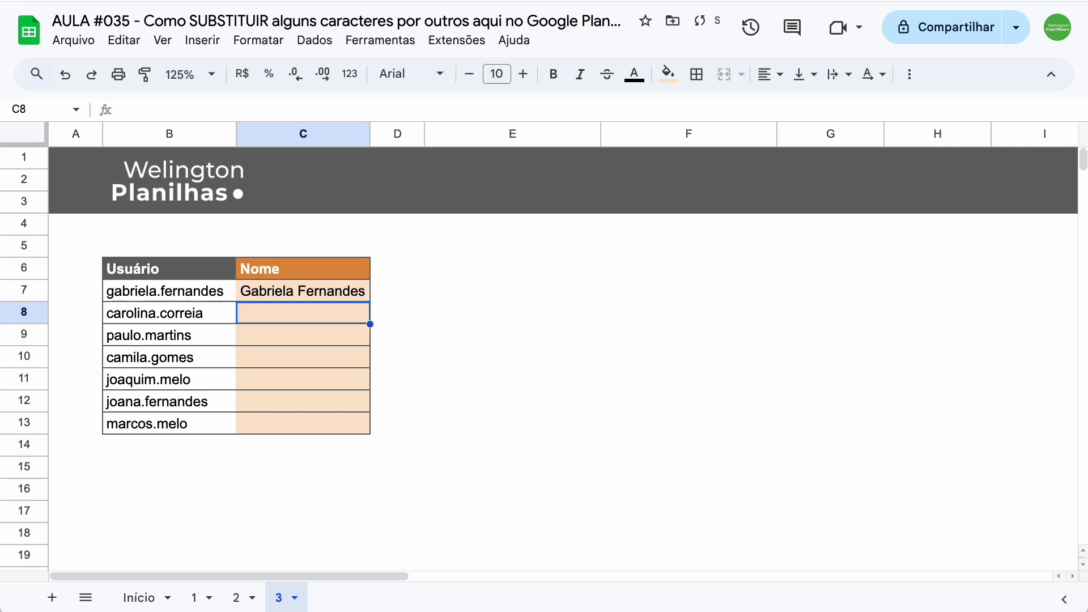
click(267, 299)
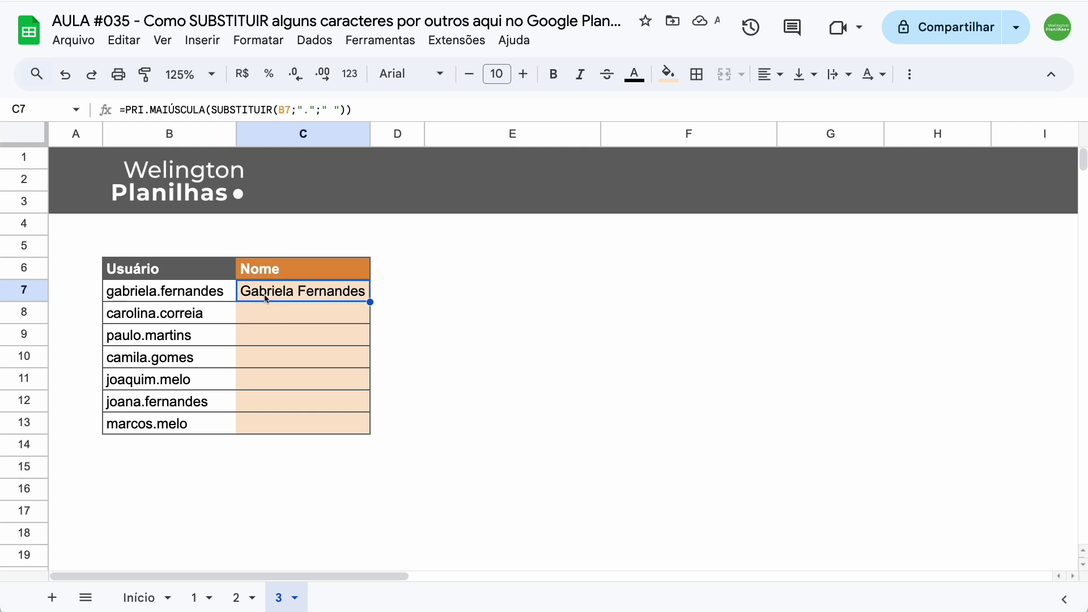
double_click(370, 302)
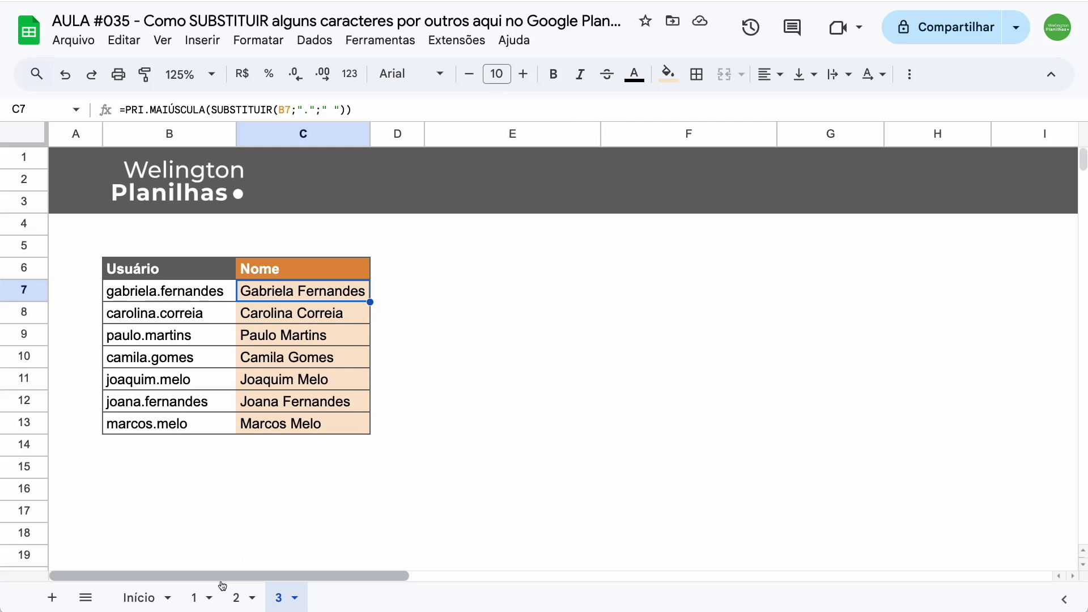
click(199, 598)
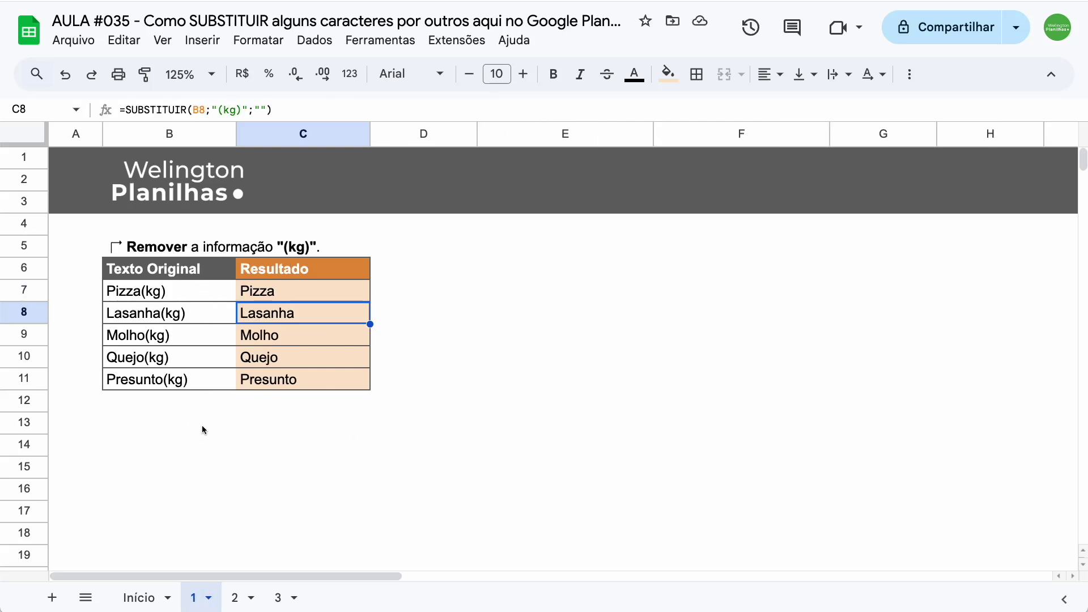
click(239, 599)
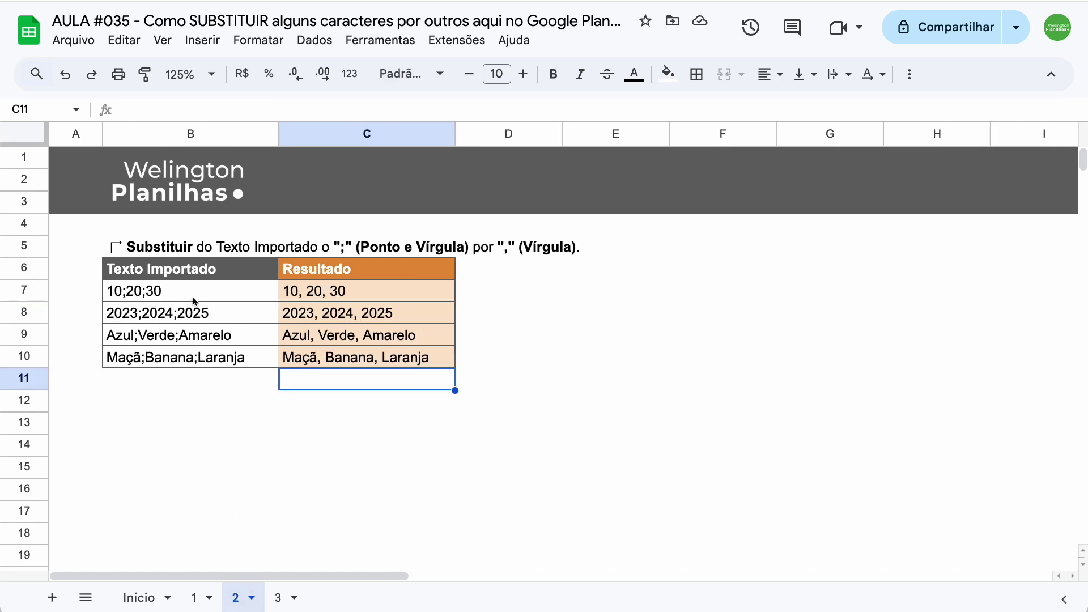
click(279, 598)
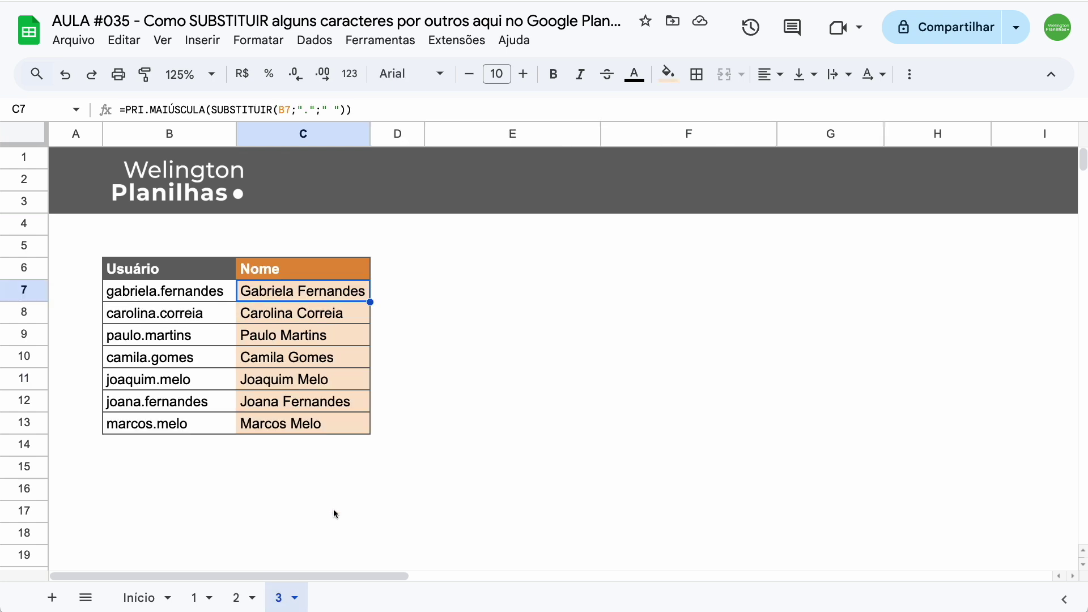